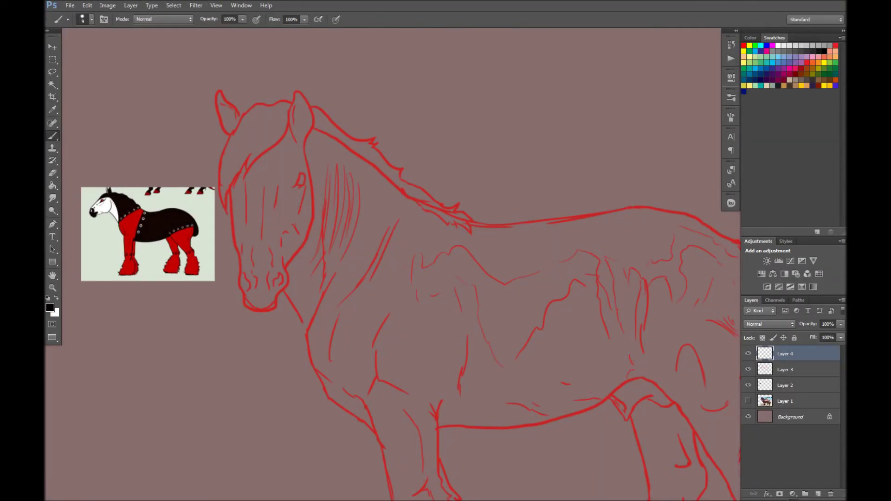
Step: Dab soft black, grey and white value samples beside the reference and begin darkening the right ear
left_click_drag(139, 325, 181, 334)
mouse_move(160, 300)
left_mouse_down()
mouse_move(114, 341)
mouse_move(177, 348)
left_mouse_up()
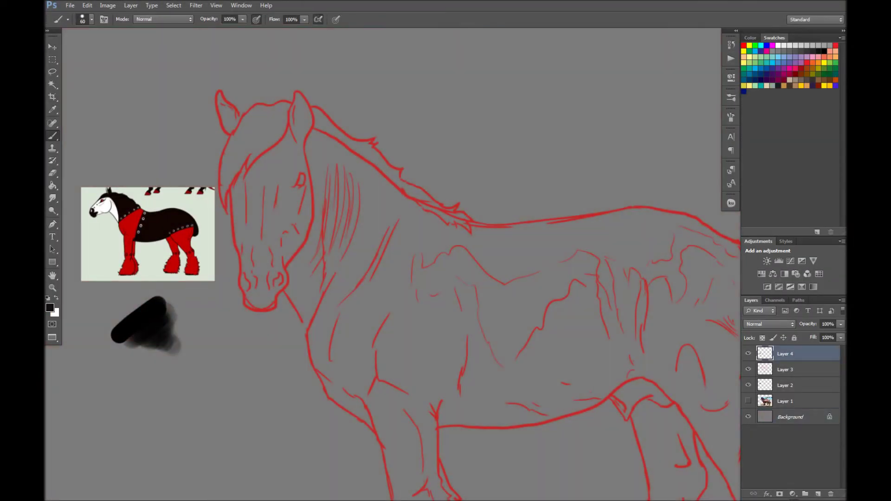
left_click_drag(195, 297, 207, 325)
left_click_drag(191, 351, 211, 369)
mouse_move(104, 360)
left_mouse_down()
mouse_move(119, 381)
mouse_move(220, 400)
left_mouse_up()
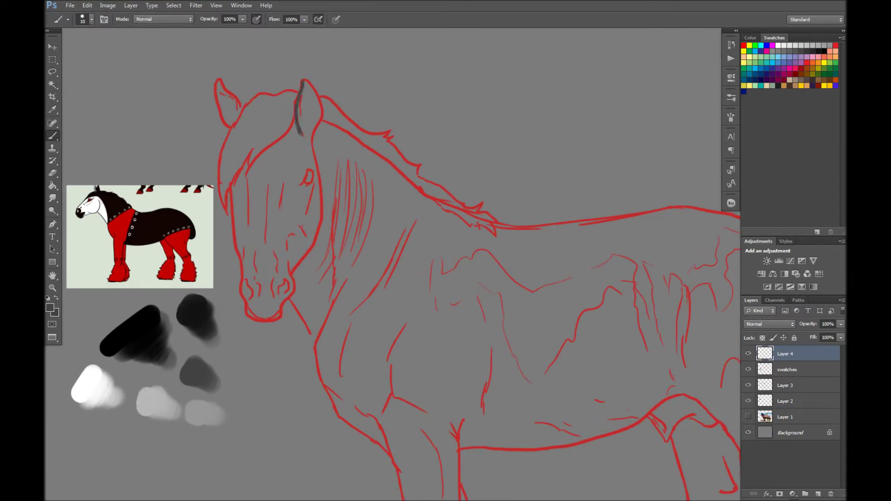
left_click_drag(304, 81, 319, 134)
Step: Paint both ears dark grey and start the grey forelock down the face
mouse_move(301, 97)
left_mouse_down()
mouse_move(309, 136)
mouse_move(312, 127)
left_mouse_up()
key("bracketleft")
key("bracketleft")
left_click_drag(220, 83, 239, 112)
left_click_drag(309, 137, 316, 223)
left_click_drag(314, 183, 292, 267)
left_click_drag(309, 214, 290, 262)
Step: Extend the forelock and add dark strokes across the face and the mane beside it
key("bracketright")
left_click_drag(286, 181, 288, 262)
key("bracketleft")
mouse_move(296, 124)
left_mouse_down()
mouse_move(243, 181)
mouse_move(232, 207)
mouse_move(257, 172)
mouse_move(235, 232)
mouse_move(236, 260)
left_mouse_up()
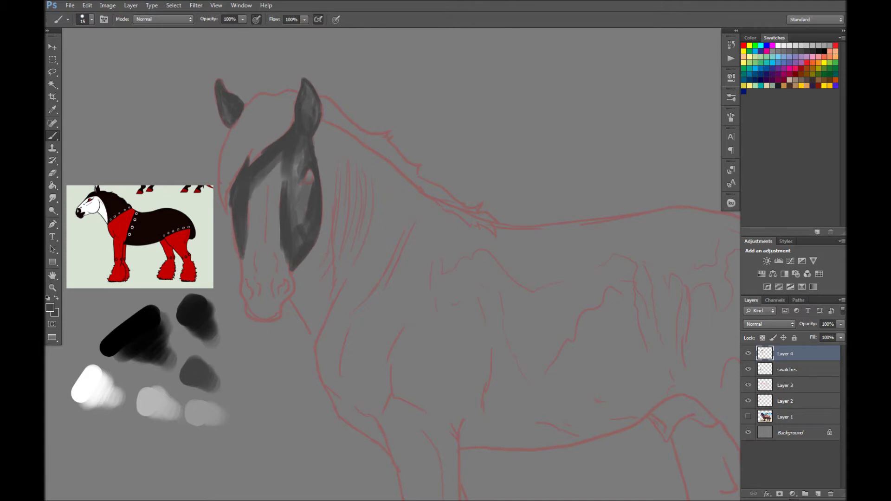
left_click_drag(316, 141, 330, 251)
left_click_drag(346, 195, 323, 320)
left_click_drag(314, 242, 295, 316)
Step: Brush broader grey mane strokes along the neck crest
key("bracketright")
key("bracketright")
left_click_drag(279, 161, 264, 257)
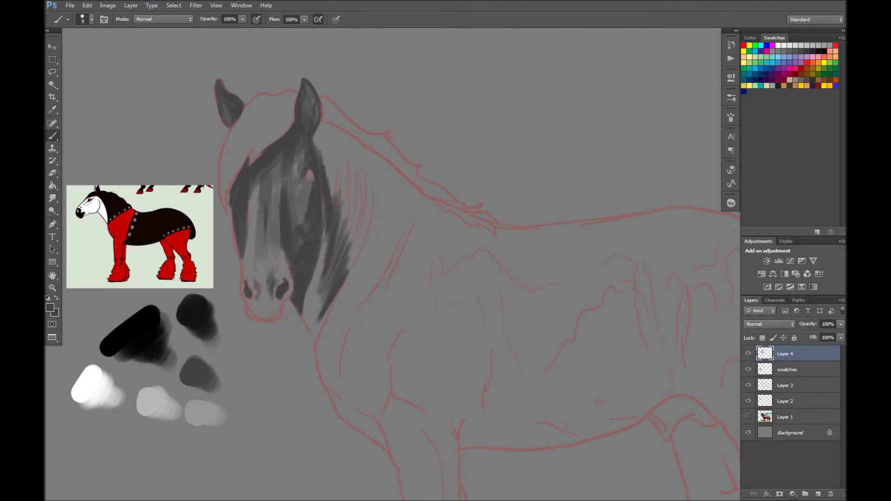
left_click_drag(339, 163, 353, 258)
left_click_drag(367, 228, 348, 279)
left_click_drag(316, 125, 383, 190)
left_click_drag(383, 214, 351, 284)
left_click_drag(390, 232, 328, 327)
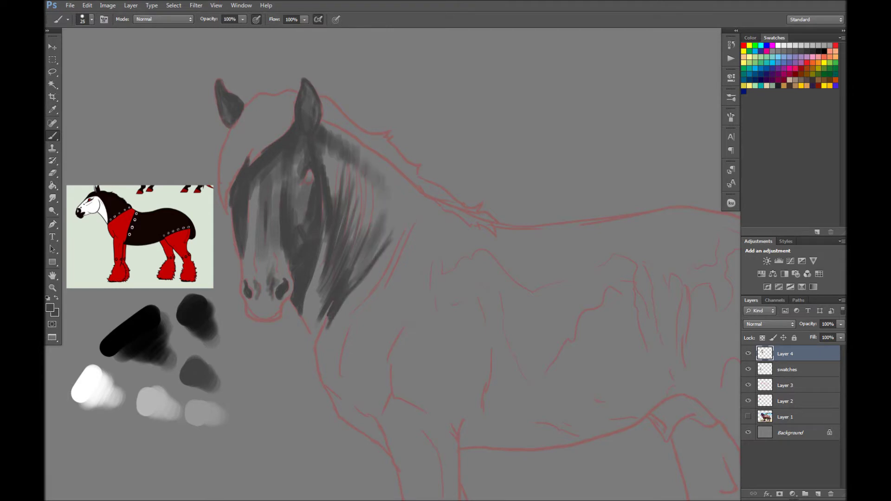
Step: Add more grey strokes to the mane and nose
left_click_drag(325, 232, 306, 327)
left_click_drag(267, 246, 251, 316)
left_click_drag(260, 181, 248, 307)
left_click_drag(335, 130, 408, 214)
Step: Block in dark grey on the chest and foreleg with a larger brush
key("bracketright")
scroll(353, 209, "down", 3)
mouse_move(374, 362)
left_mouse_down()
mouse_move(478, 260)
mouse_move(429, 358)
mouse_move(448, 436)
left_mouse_up()
left_click_drag(371, 345, 404, 304)
mouse_move(464, 237)
left_mouse_down()
mouse_move(418, 325)
mouse_move(325, 371)
left_mouse_up()
Step: Paint soft grey over the chest and foreleg, linking them to the mane
key("bracketright")
left_click_drag(376, 287, 311, 330)
left_click_drag(409, 232, 320, 325)
left_click_drag(386, 251, 427, 302)
left_click_drag(381, 339, 436, 455)
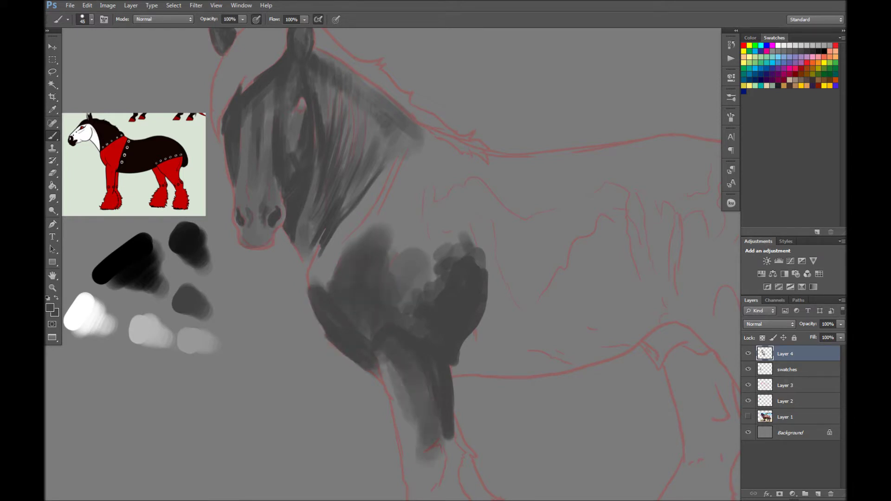
key("bracketleft")
left_click_drag(325, 232, 297, 288)
left_click_drag(409, 139, 343, 236)
Step: Lay a grey stroke along the belly and block dark grey over the body
left_click_drag(404, 162, 334, 287)
left_click_drag(459, 362, 612, 353)
left_click_drag(464, 367, 557, 359)
left_click_drag(492, 334, 668, 278)
left_click_drag(534, 301, 636, 228)
left_click_drag(423, 167, 395, 251)
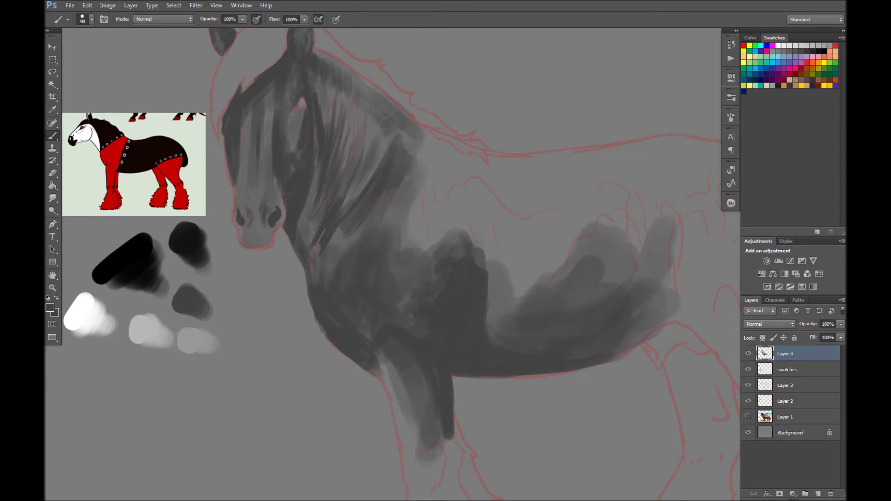
left_click_drag(464, 139, 409, 251)
left_click_drag(278, 232, 406, 281)
Step: Paint light highlights down the face, along its edge and the mane
key("bracketleft")
key("bracketleft")
key("bracketleft")
left_click_drag(420, 137, 427, 211)
mouse_move(374, 167)
left_mouse_down()
mouse_move(372, 244)
mouse_move(383, 239)
left_mouse_up()
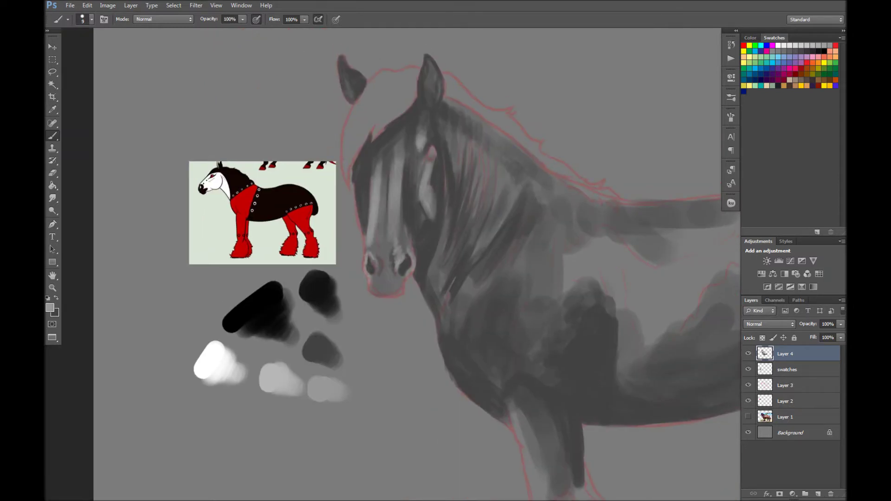
left_click_drag(355, 176, 373, 256)
left_click_drag(485, 179, 501, 244)
left_click_drag(478, 155, 485, 220)
left_click_drag(455, 133, 471, 188)
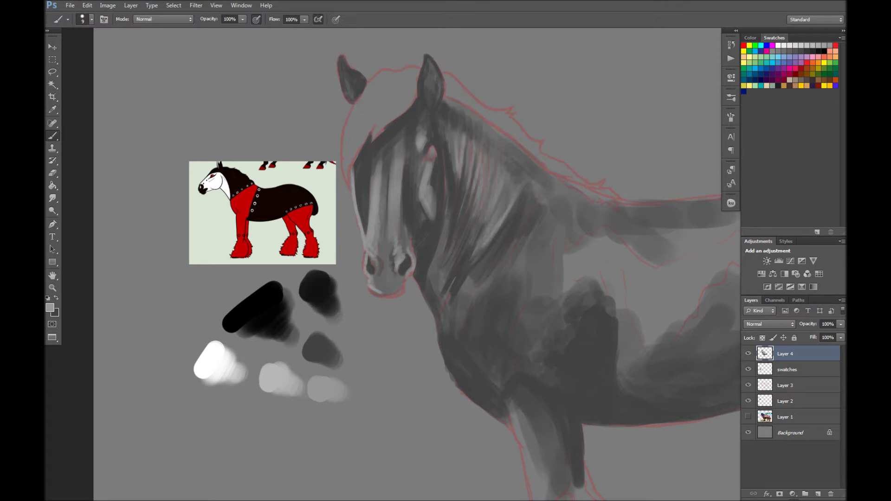
Step: Add light grey across the chest and shoulder
mouse_move(459, 316)
left_mouse_down()
mouse_move(506, 264)
mouse_move(575, 235)
left_mouse_up()
left_click_drag(530, 278, 598, 230)
left_click_drag(464, 278, 368, 210)
left_click_drag(345, 157, 357, 225)
Step: Lay broad strokes on the mane and body and darken the neck
left_click_drag(411, 151, 392, 109)
key("bracketright")
key("bracketright")
key("bracketright")
left_click_drag(432, 225, 557, 167)
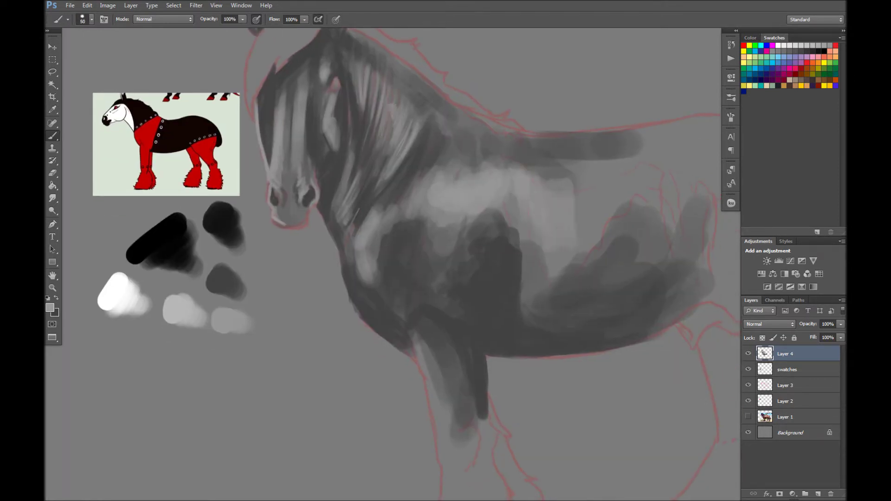
left_click_drag(548, 241, 645, 163)
scroll(473, 200, "down", 1)
scroll(375, 199, "down", 1)
left_click_drag(360, 114, 350, 202)
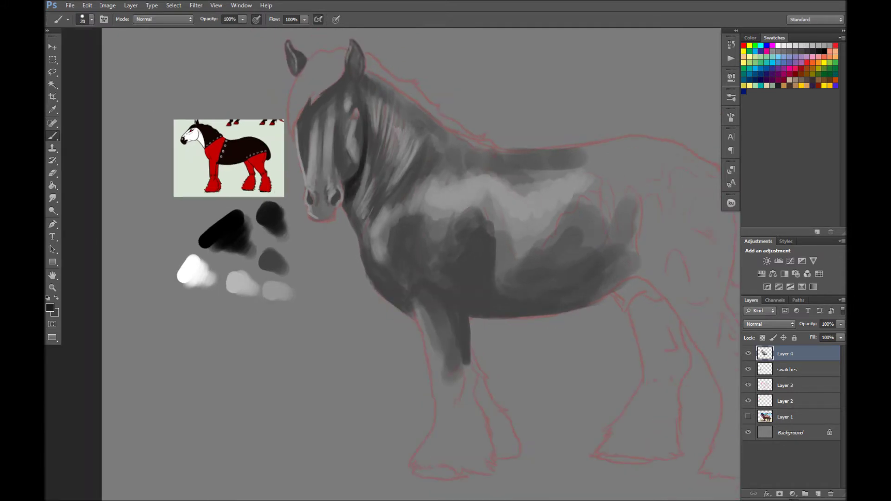
Step: Darken the forehead edge, then sample light grey for strokes along the neck
left_click_drag(334, 88, 296, 133)
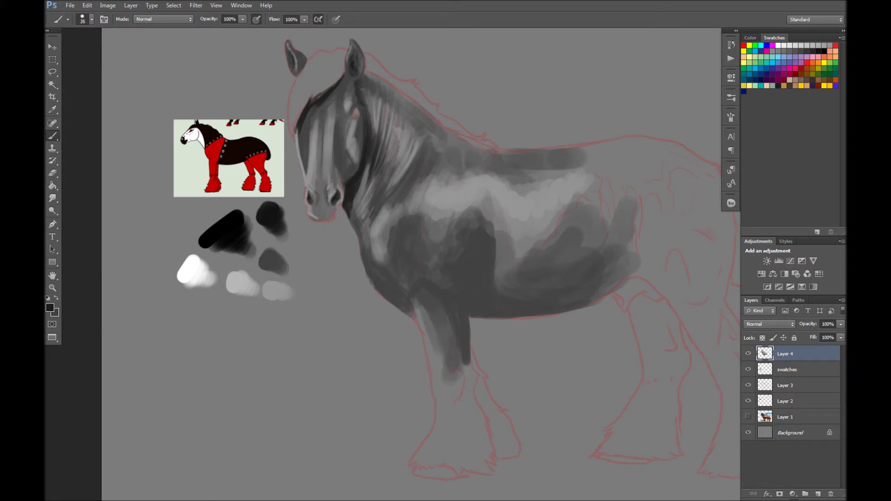
left_click(353, 158, "alt")
left_click_drag(341, 116, 338, 162)
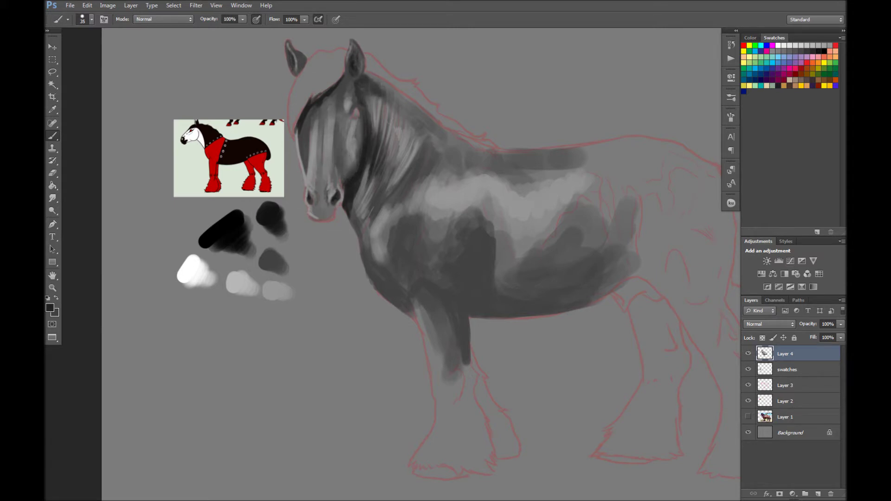
Step: Shade the belly, back, lower foreleg and hoof, hindquarter and rump with a larger brush
key("bracketright")
key("bracketright")
key("bracketright")
mouse_move(439, 298)
left_mouse_down()
mouse_move(524, 320)
mouse_move(450, 348)
mouse_move(483, 264)
mouse_move(534, 297)
mouse_move(599, 260)
left_mouse_up()
left_click_drag(386, 297, 427, 269)
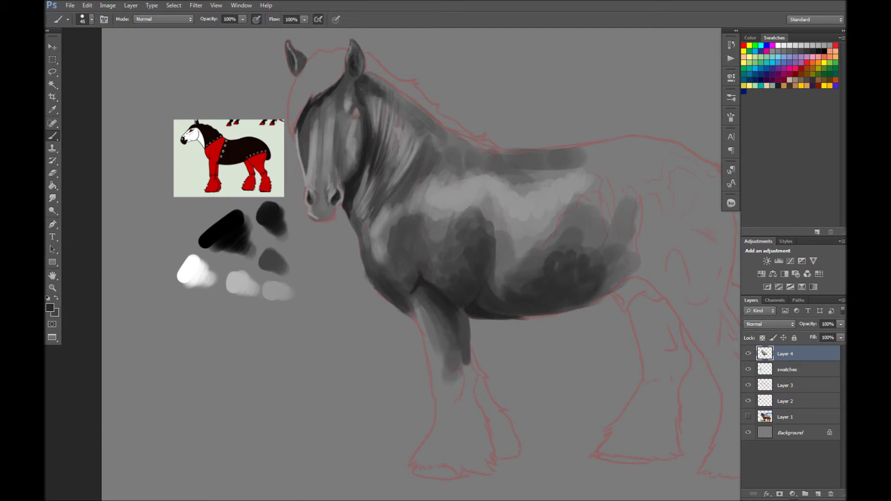
left_click_drag(464, 316, 465, 348)
left_click_drag(430, 123, 541, 158)
scroll(252, 207, "down", 1)
mouse_move(425, 334)
left_mouse_down()
mouse_move(432, 420)
mouse_move(461, 385)
mouse_move(467, 411)
left_mouse_up()
mouse_move(565, 198)
left_mouse_down()
mouse_move(555, 274)
mouse_move(636, 165)
left_mouse_up()
mouse_move(640, 171)
left_mouse_down()
mouse_move(645, 283)
mouse_move(636, 218)
mouse_move(615, 260)
left_mouse_up()
Step: Fill the rump with dark tone and shade both hind legs down to the hooves
mouse_move(603, 184)
left_mouse_down()
mouse_move(585, 274)
mouse_move(661, 355)
left_mouse_up()
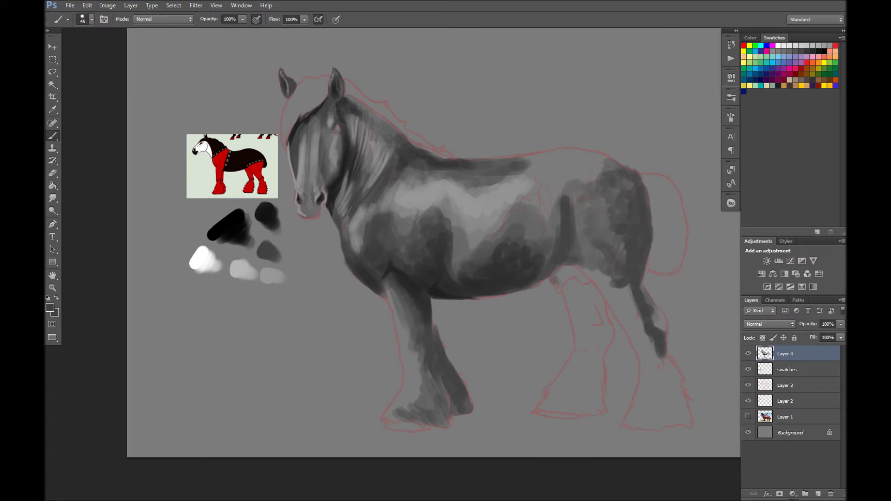
left_click_drag(617, 286, 664, 344)
mouse_move(566, 281)
left_mouse_down()
mouse_move(599, 325)
mouse_move(596, 374)
mouse_move(557, 408)
mouse_move(603, 411)
left_mouse_up()
mouse_move(643, 334)
left_mouse_down()
mouse_move(673, 373)
mouse_move(687, 425)
left_mouse_up()
left_click_drag(622, 302, 659, 413)
mouse_move(578, 167)
left_mouse_down()
mouse_move(603, 193)
mouse_move(541, 195)
mouse_move(575, 204)
left_mouse_up()
Step: Add lighter grey across the back and highlights on legs, belly, shoulder and withers
left_click_drag(592, 154, 511, 162)
left_click_drag(389, 283, 404, 378)
left_click_drag(571, 353, 557, 408)
left_click_drag(645, 306, 632, 413)
left_click_drag(604, 309, 599, 335)
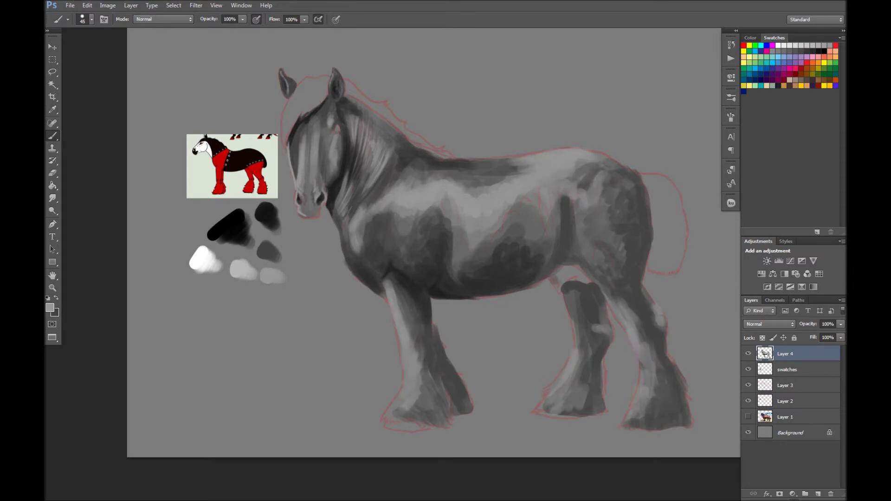
left_click_drag(585, 206, 587, 239)
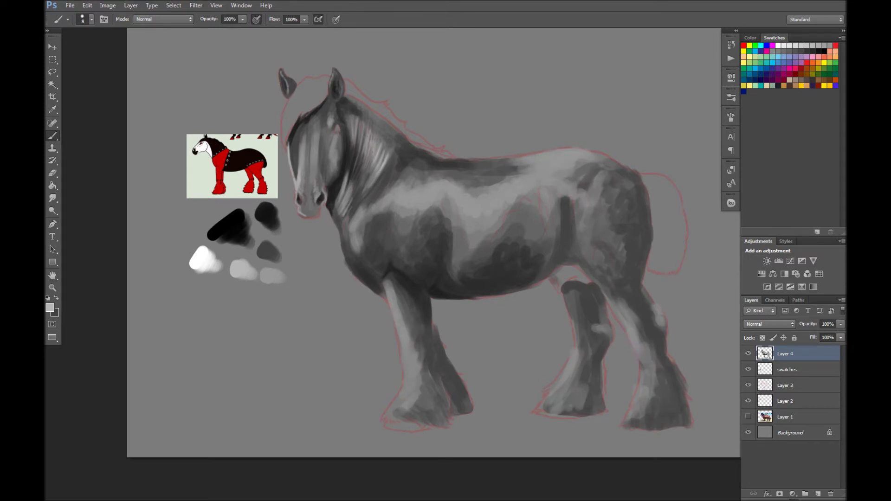
left_click_drag(395, 204, 413, 180)
left_click_drag(411, 209, 429, 168)
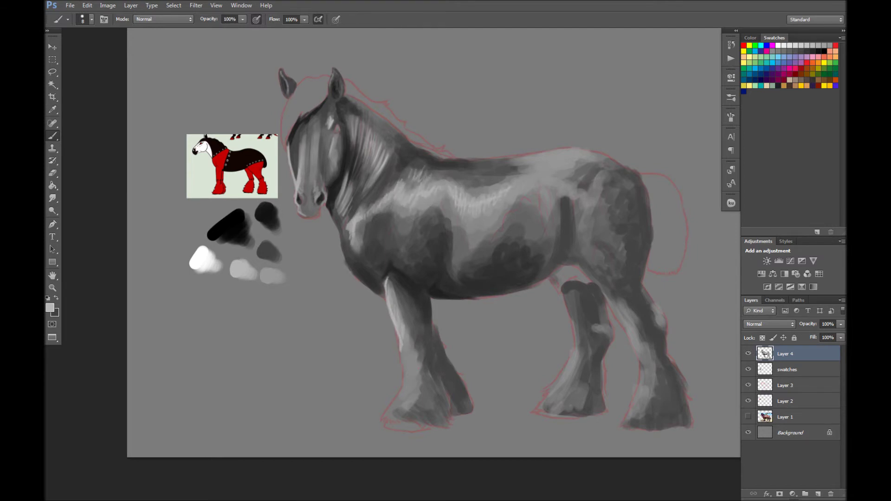
Step: Paint finer highlights on the back, flank, legs and front of the face
key("bracketleft")
left_click_drag(506, 149, 594, 155)
mouse_move(525, 168)
left_mouse_down()
mouse_move(566, 186)
mouse_move(546, 218)
left_mouse_up()
left_click_drag(557, 348, 571, 386)
left_click_drag(627, 315, 643, 393)
mouse_move(309, 133)
left_mouse_down()
mouse_move(315, 195)
mouse_move(294, 181)
left_mouse_up()
Step: Sample black from the palette and darken the belly, sheath and hind leg
key("bracketright")
key("bracketright")
left_click(243, 232, "alt")
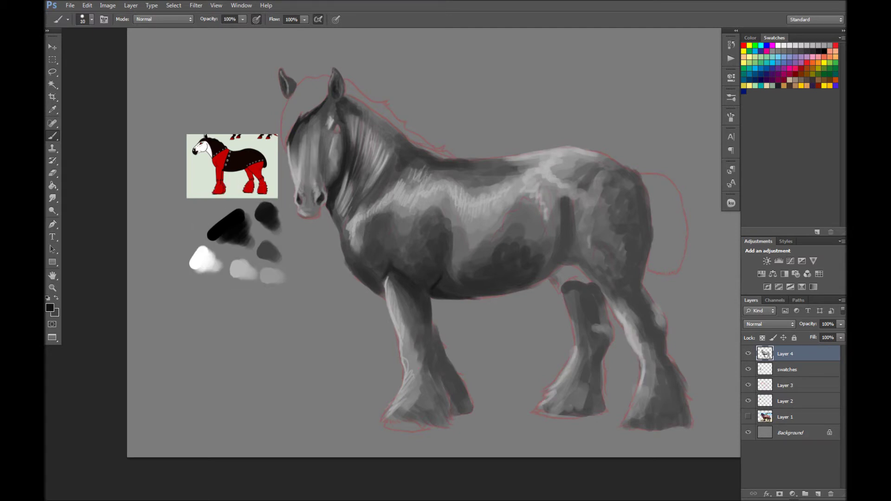
mouse_move(443, 293)
left_mouse_down()
mouse_move(487, 297)
mouse_move(566, 260)
mouse_move(587, 281)
left_mouse_up()
key("bracketleft")
key("bracketleft")
key("bracketleft")
mouse_move(571, 239)
left_mouse_down()
mouse_move(599, 325)
mouse_move(597, 381)
left_mouse_up()
left_click_drag(557, 260, 538, 234)
key("bracketright")
key("bracketright")
key("bracketright")
mouse_move(548, 213)
left_mouse_down()
mouse_move(459, 274)
mouse_move(434, 376)
mouse_move(445, 425)
left_mouse_up()
Step: Darken the back of the near foreleg, the hind leg to the hoof, and the rump
mouse_move(434, 325)
left_mouse_down()
mouse_move(441, 376)
mouse_move(469, 413)
left_mouse_up()
left_click_drag(443, 362, 464, 413)
mouse_move(576, 285)
left_mouse_down()
mouse_move(597, 348)
mouse_move(575, 413)
left_mouse_up()
left_click_drag(585, 357, 581, 411)
key("bracketright")
key("bracketright")
key("bracketright")
left_click_drag(638, 235, 636, 306)
left_click_drag(636, 169, 634, 265)
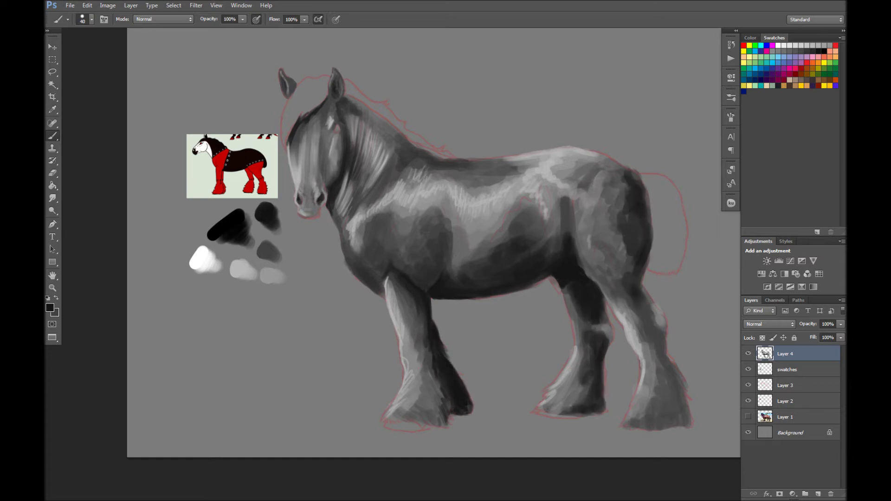
left_click_drag(622, 185, 627, 227)
left_click_drag(655, 306, 669, 399)
Step: Paint a dark forelock across the top of the head
left_click_drag(677, 359, 683, 427)
key("bracketleft")
key("bracketleft")
key("bracketleft")
mouse_move(325, 89)
left_mouse_down()
mouse_move(285, 153)
mouse_move(276, 135)
mouse_move(293, 118)
mouse_move(381, 106)
mouse_move(441, 158)
left_mouse_up()
Step: Paint the dark mane along the neck and a solid dark tail over the sketch
key("bracketright")
key("bracketright")
key("bracketright")
left_click_drag(369, 105, 423, 160)
left_click_drag(348, 86, 429, 151)
key("bracketright")
key("bracketright")
key("bracketright")
mouse_move(624, 168)
left_mouse_down()
mouse_move(682, 277)
mouse_move(652, 279)
left_mouse_up()
left_click_drag(645, 182, 673, 221)
left_click_drag(668, 176, 664, 272)
left_click_drag(673, 210, 655, 276)
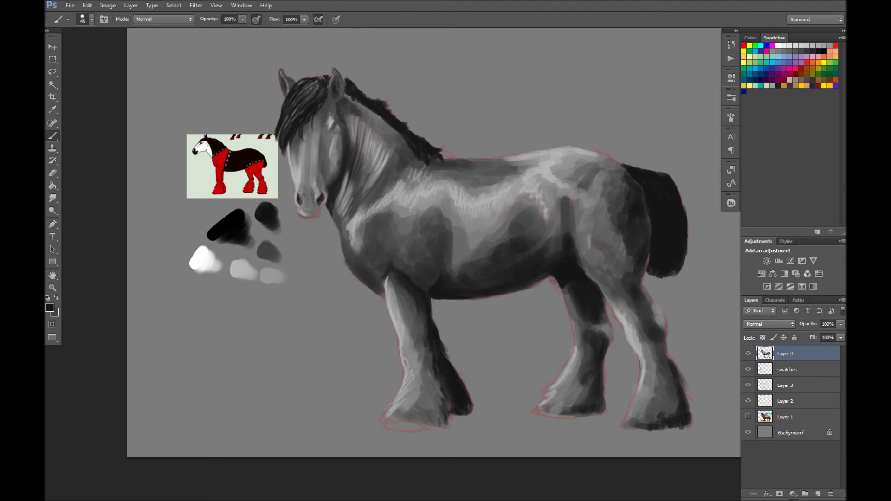
left_click_drag(316, 83, 288, 130)
Step: Hide the reference layer, switch to white and paint light hair strands on the forelock and tail
key("x")
left_click(748, 401)
key("bracketleft")
key("bracketleft")
key("bracketleft")
left_click_drag(306, 95, 290, 126)
left_click_drag(647, 177, 675, 268)
left_click_drag(668, 199, 664, 273)
key("bracketleft")
key("bracketleft")
key("bracketleft")
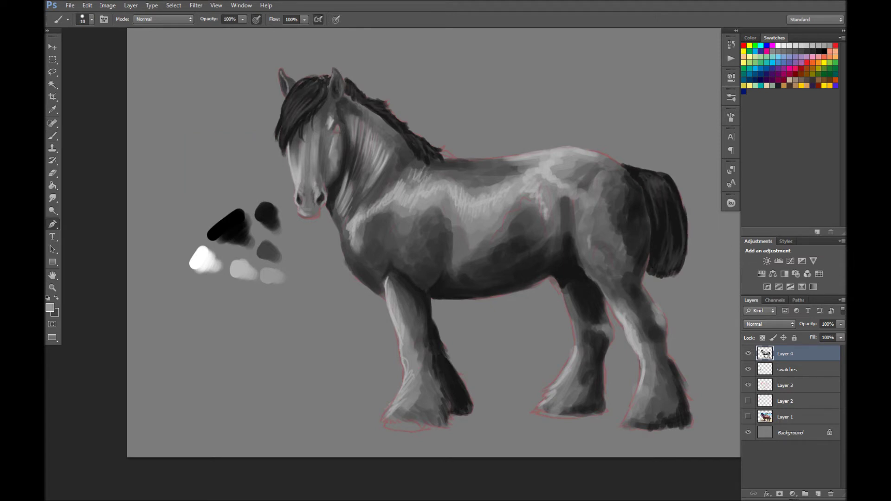
Step: Add light strands to the mane, then smudge the barrel, shoulder, back and hind-leg highlights smooth
mouse_move(304, 90)
left_mouse_down()
mouse_move(290, 130)
mouse_move(290, 100)
left_mouse_up()
left_click_drag(353, 83, 411, 135)
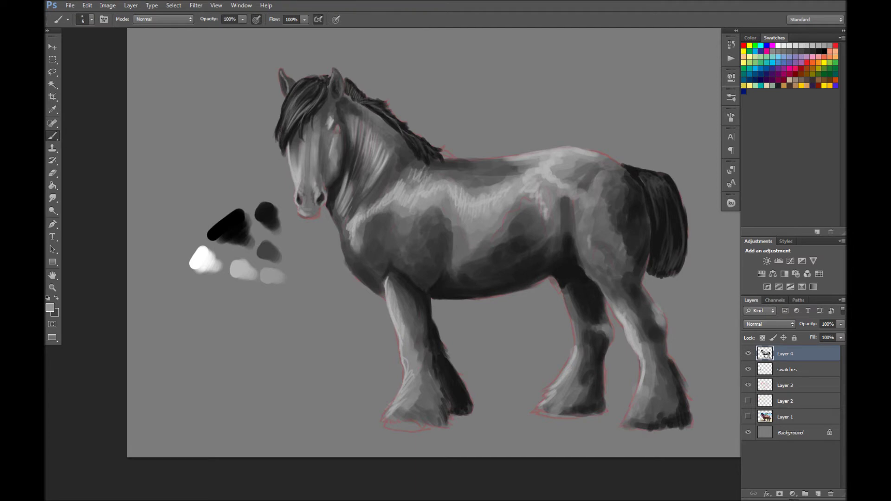
key("r")
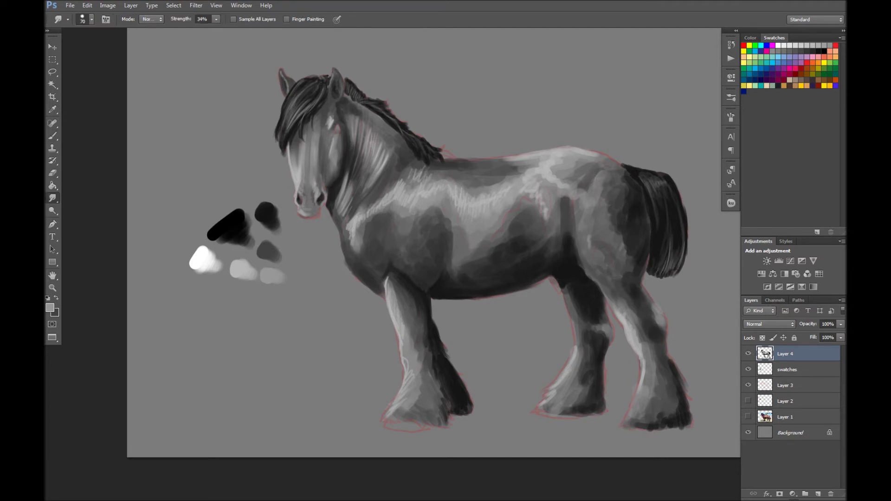
key("bracketleft")
key("bracketleft")
key("bracketleft")
left_click_drag(483, 256, 552, 227)
left_click_drag(381, 190, 492, 199)
left_click_drag(464, 195, 446, 265)
left_click_drag(543, 167, 506, 170)
left_click_drag(627, 216, 624, 269)
left_click_drag(650, 345, 655, 374)
Step: Add a new empty layer beneath the horse painting layer (Layer 4)
key("b")
key("ctrl+shift+alt+n")
key("ctrl+bracketleft")
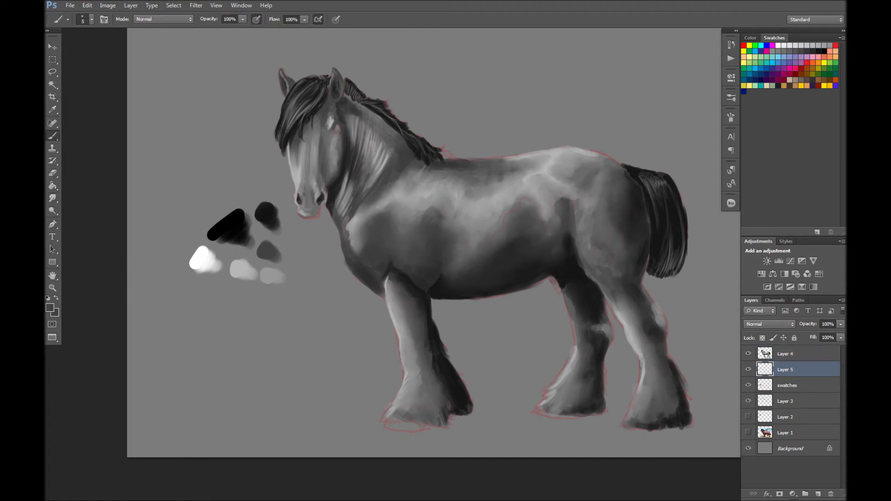
Step: Fill the Background with a darker grey and return to the new empty layer
key("alt+shift+bracketleft")
key("bracketright")
key("bracketright")
key("bracketright")
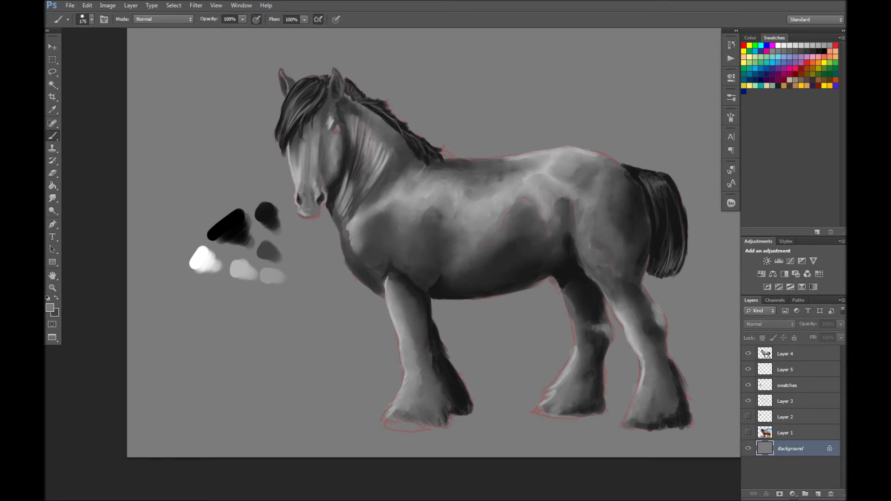
key("ctrl+BackSpace")
key("alt+shift+bracketright")
key("alt+bracketleft")
key("bracketright")
key("bracketright")
Step: Paint soft light glazing on the haunch, neck, muzzle, front leg, hooves and hind leg
left_click_drag(595, 195, 585, 251)
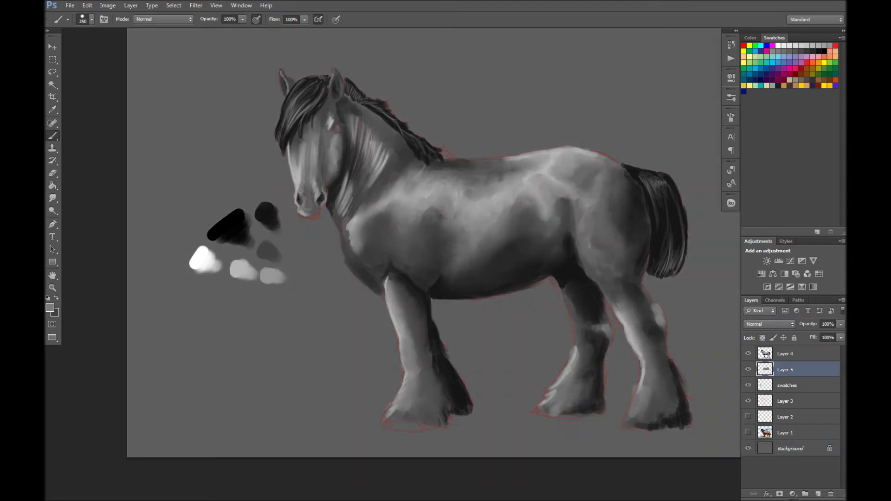
key("bracketleft")
key("bracketleft")
key("bracketleft")
left_click_drag(353, 112, 394, 190)
left_click_drag(320, 186, 302, 214)
mouse_move(409, 301)
left_mouse_down()
mouse_move(432, 413)
mouse_move(425, 425)
left_mouse_up()
left_click_drag(538, 413, 583, 410)
left_click_drag(576, 299, 560, 400)
Step: Extend the hind-leg glow, then sample light grey from the colour blobs on the upper horse layer
left_click_drag(608, 290, 648, 413)
key("bracketright")
key("bracketright")
key("bracketright")
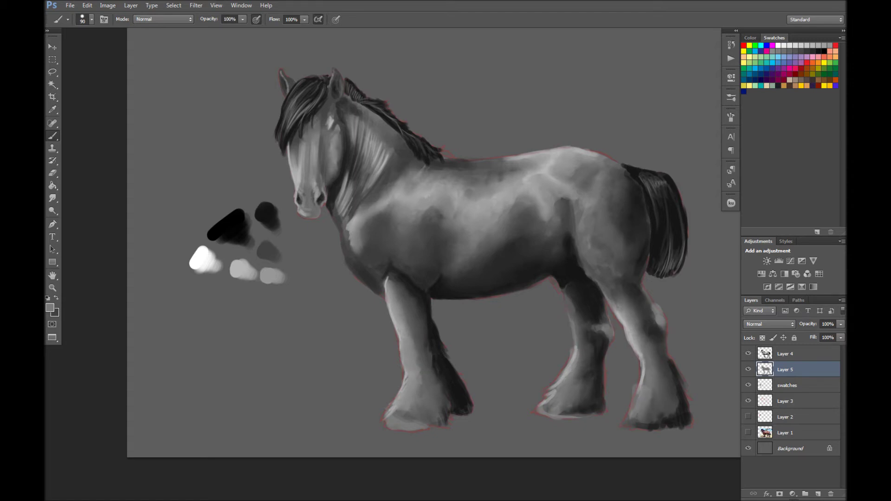
left_click_drag(337, 129, 318, 173)
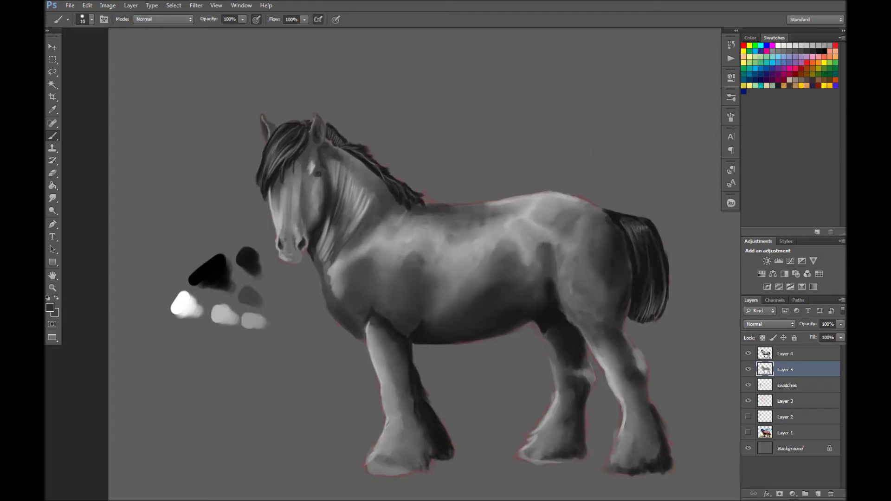
key("alt+bracketright")
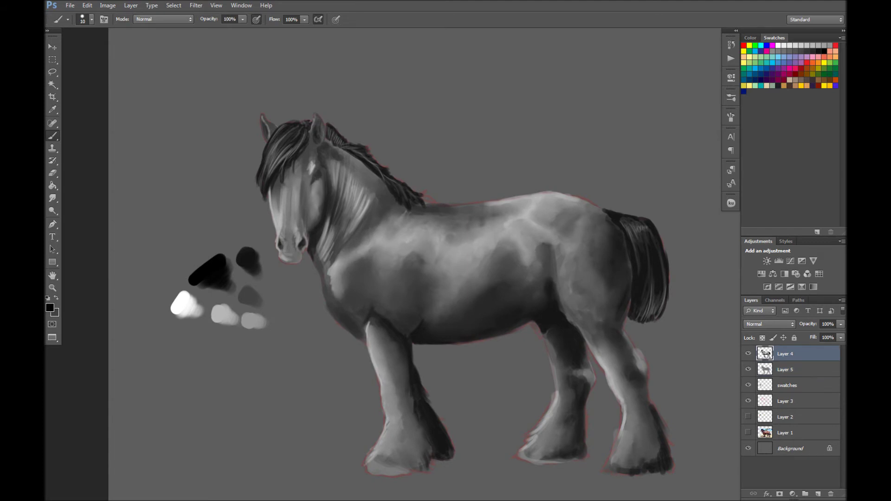
left_click(192, 309, "alt")
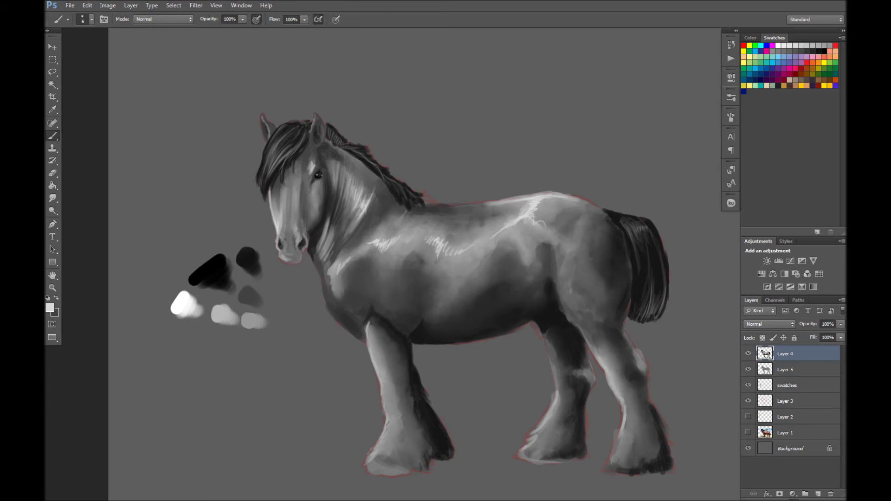
key("alt+bracketleft")
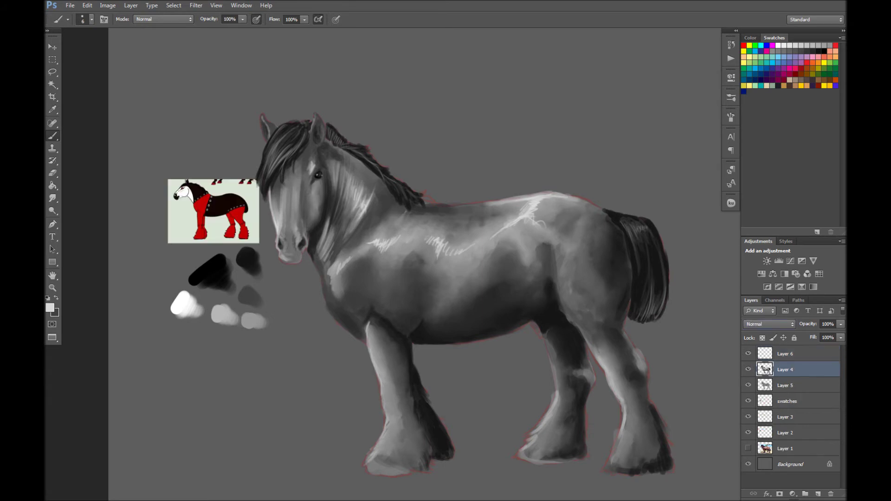
Step: Merge the two horse layers and clip the new colour layer to the horse
key("ctrl+e")
key("alt+bracketright")
key("ctrl+alt+g")
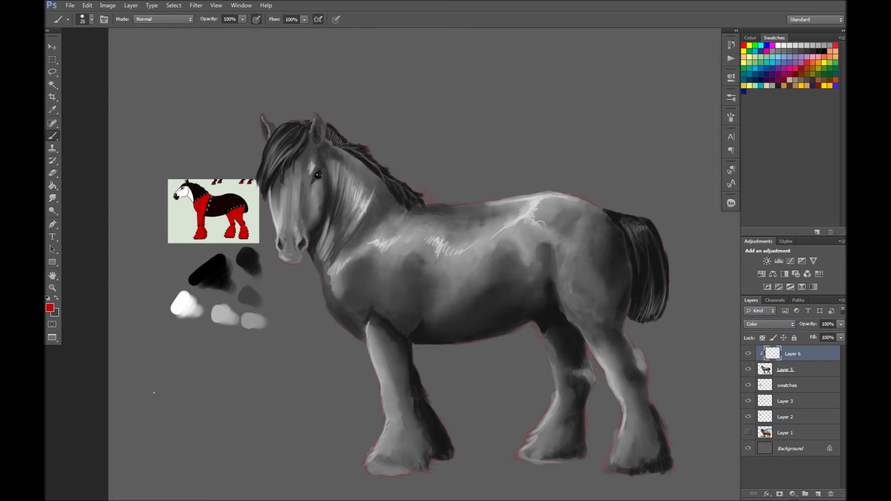
Step: Paint red over the neck, chest, foreleg, hind thigh and both hind legs
left_click_drag(418, 205, 325, 274)
mouse_move(404, 232)
left_mouse_down()
mouse_move(352, 307)
mouse_move(392, 408)
left_mouse_up()
key("bracketleft")
key("bracketleft")
key("bracketleft")
left_click_drag(386, 334, 408, 460)
left_click_drag(418, 209, 334, 302)
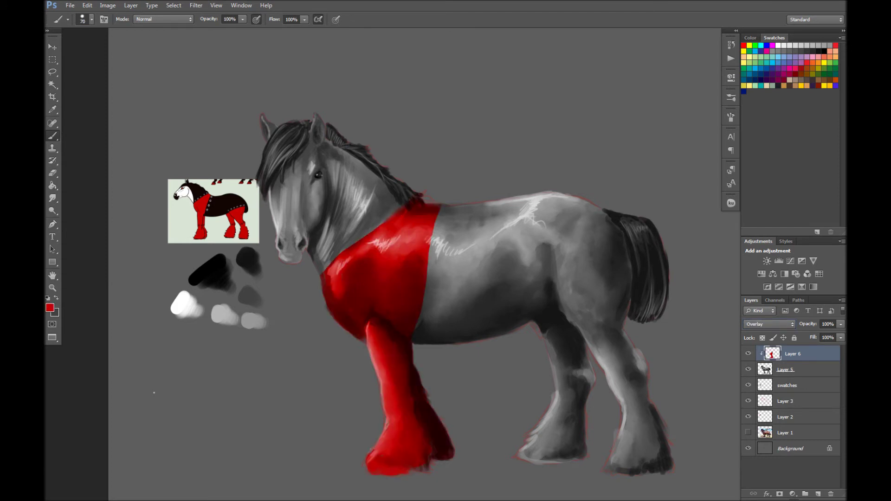
key("bracketleft")
key("bracketleft")
mouse_move(623, 297)
left_mouse_down()
mouse_move(553, 349)
mouse_move(553, 459)
left_mouse_up()
left_click_drag(613, 324, 645, 465)
Step: Brighten the face, forehead, muzzle and upper neck with white paint
mouse_move(325, 158)
left_mouse_down()
mouse_move(320, 274)
mouse_move(283, 260)
left_mouse_up()
key("bracketleft")
left_click(50, 307)
key("Return")
left_click_drag(325, 209, 316, 255)
left_click_drag(288, 190, 290, 260)
left_click_drag(278, 157, 306, 185)
mouse_move(316, 153)
left_mouse_down()
mouse_move(302, 209)
mouse_move(264, 188)
left_mouse_up()
Step: Darken the mane, forelock, neck, barrel, back and hindquarters with black
key("x")
mouse_move(279, 130)
left_mouse_down()
mouse_move(270, 188)
mouse_move(311, 139)
mouse_move(325, 149)
mouse_move(343, 228)
left_mouse_up()
left_click_drag(353, 162, 395, 232)
left_click_drag(344, 139, 403, 214)
mouse_move(325, 125)
left_mouse_down()
mouse_move(336, 160)
mouse_move(328, 265)
left_mouse_up()
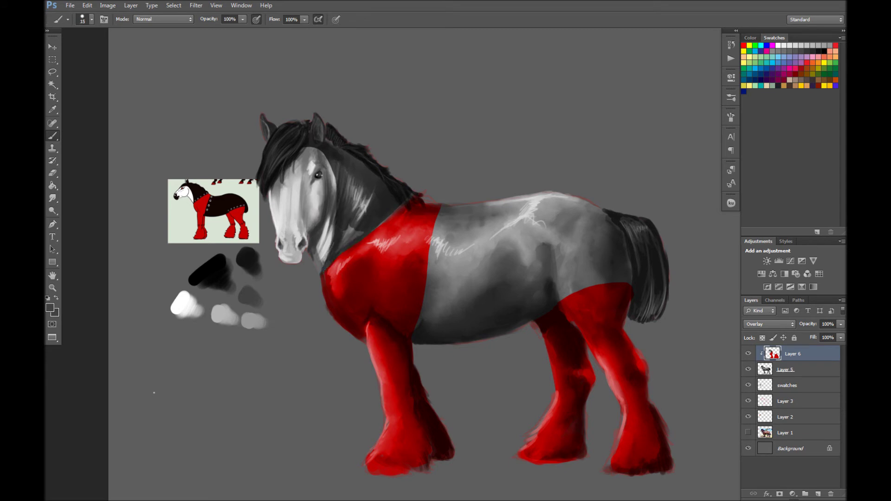
key("bracketright")
key("bracketright")
key("bracketright")
left_click_drag(441, 209, 492, 334)
left_click_drag(478, 200, 659, 241)
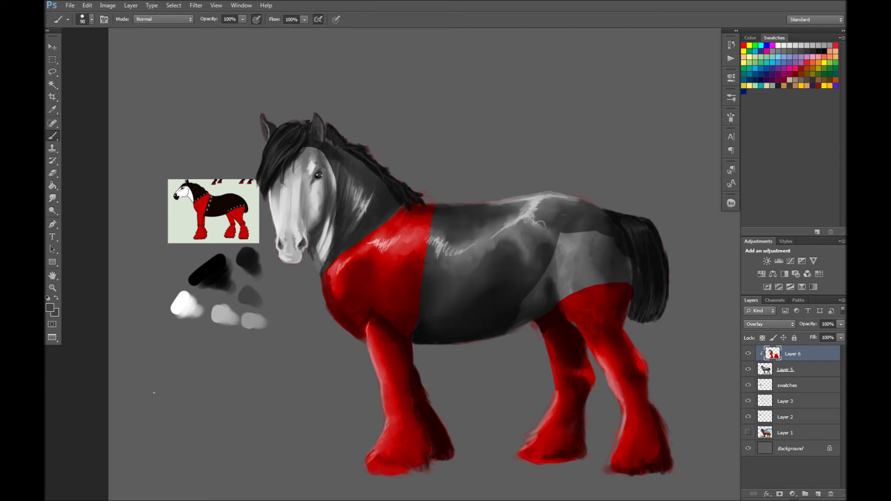
left_click_drag(640, 288, 511, 330)
Step: Sample the dark grey from the barrel as the foreground colour
key("i")
left_click(468, 270)
left_click(49, 308)
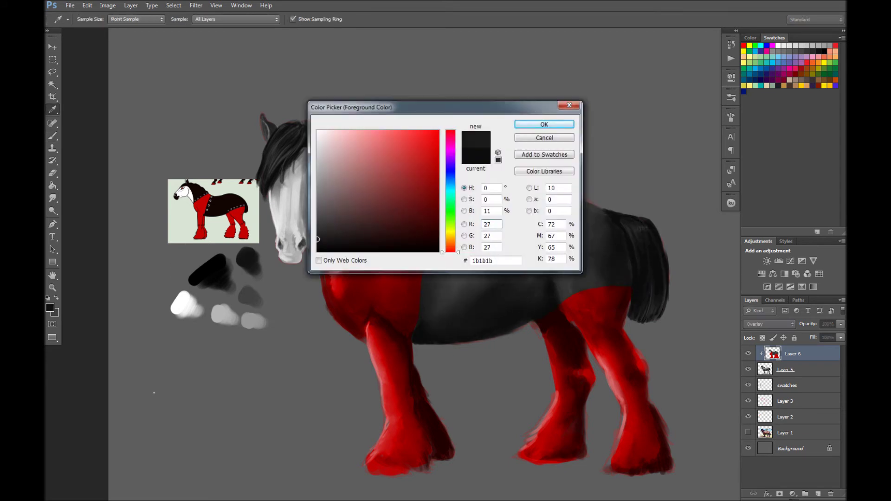
key("Return")
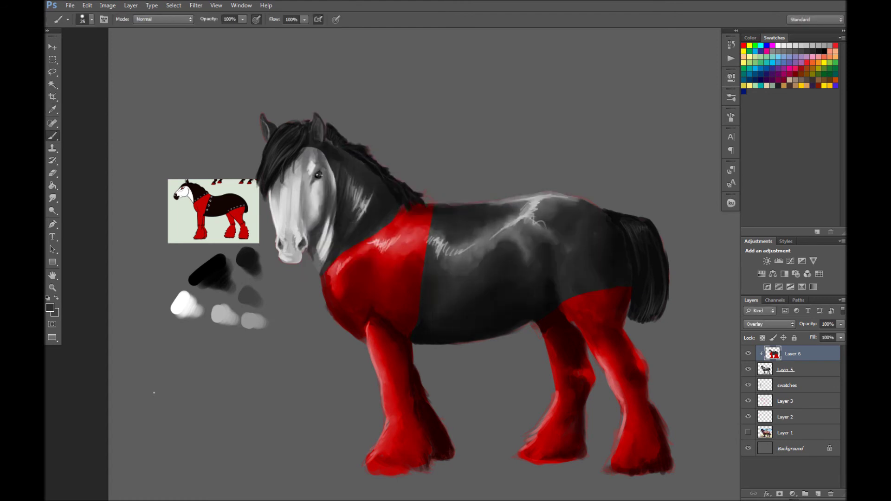
Step: Blend the dark coat with the Smudge tool and stamp two rivet rings on the chest strap
key("r")
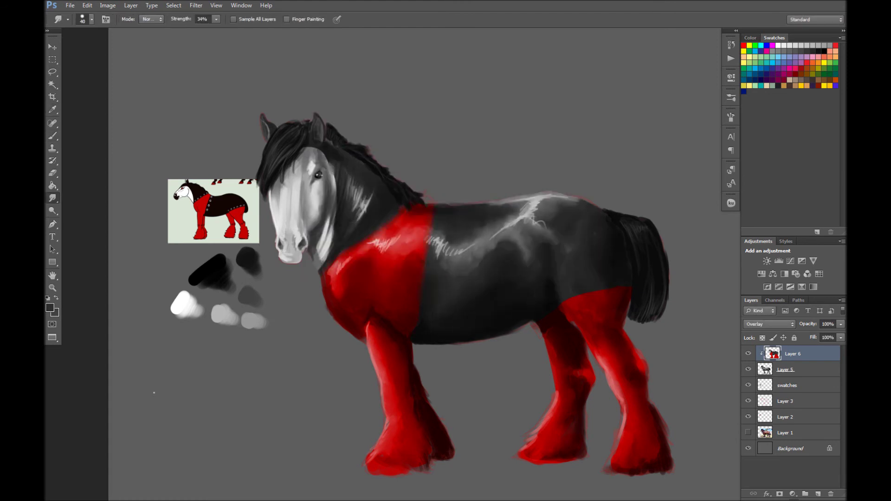
key("b")
key("r")
key("b")
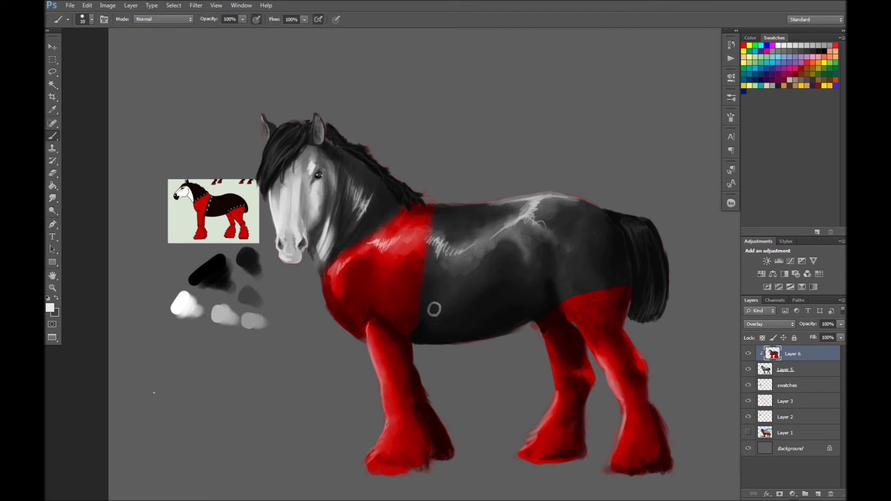
left_click(439, 277)
left_click(441, 244)
Step: Stamp three rivets along the neck collar and three along the flank strap
left_click(382, 214)
left_click(367, 223)
left_click(352, 235)
left_click(606, 284)
left_click(618, 282)
left_click(628, 281)
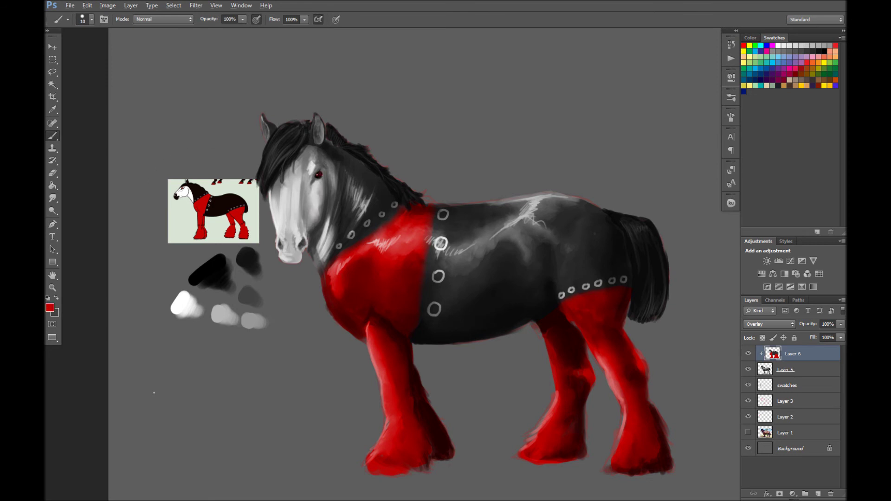
Step: Paint the muzzle dark black and smudge its upper edge soft
left_click_drag(283, 259, 297, 243)
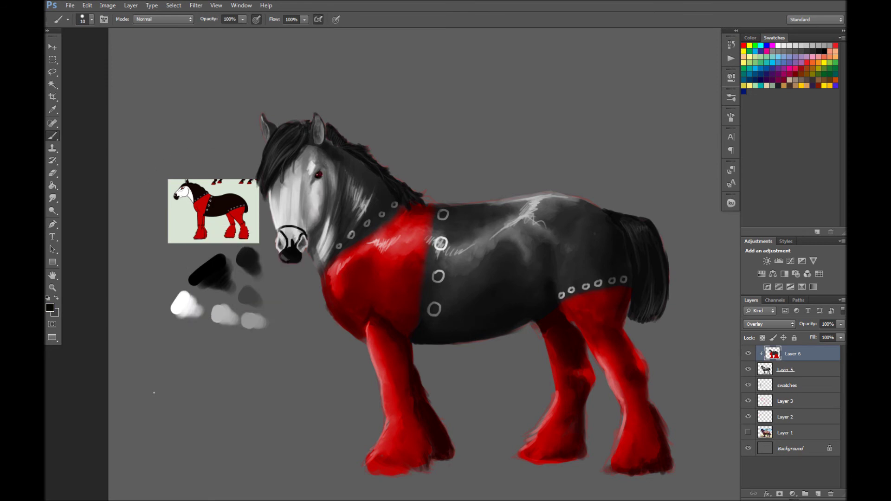
key("r")
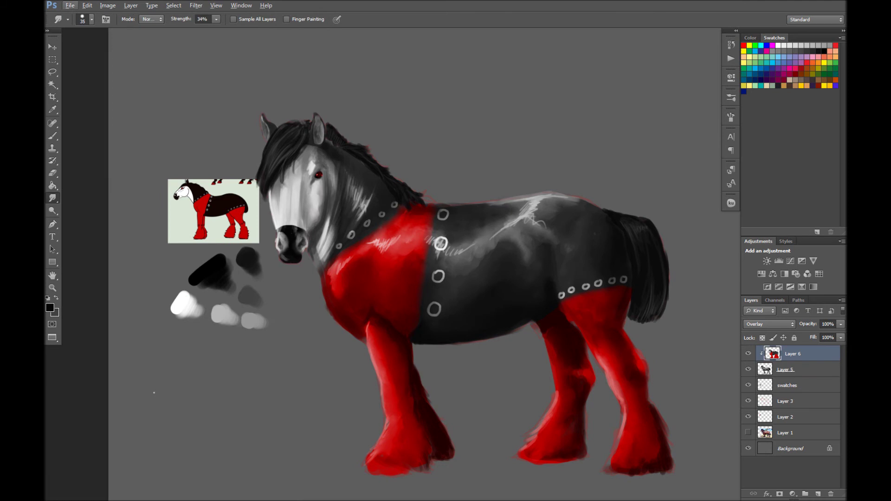
key("b")
key("r")
left_click_drag(281, 227, 301, 229)
key("b")
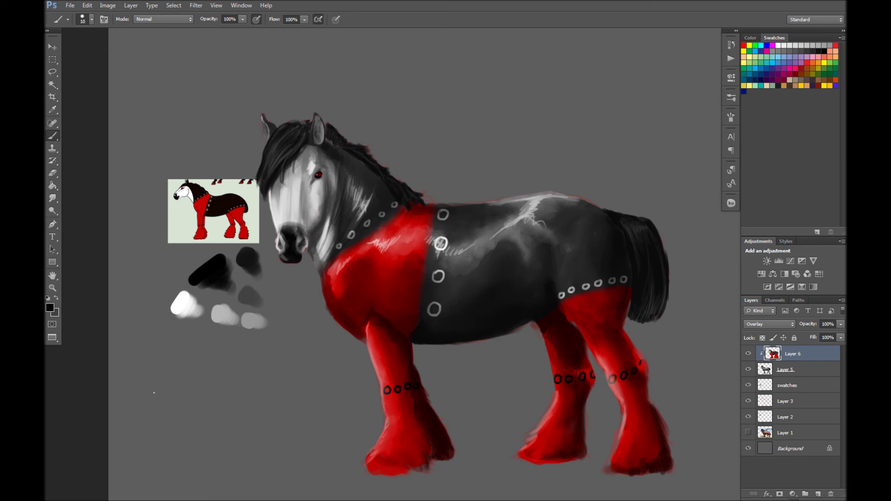
Step: Hide the swatch and sketch layers, render clouds on the Background, and browse for a texture file
left_click(748, 386)
left_click(749, 417)
key("ctrl+0")
left_click(789, 448)
left_click(196, 5)
key("Escape")
key("ctrl+f")
key("ctrl+o")
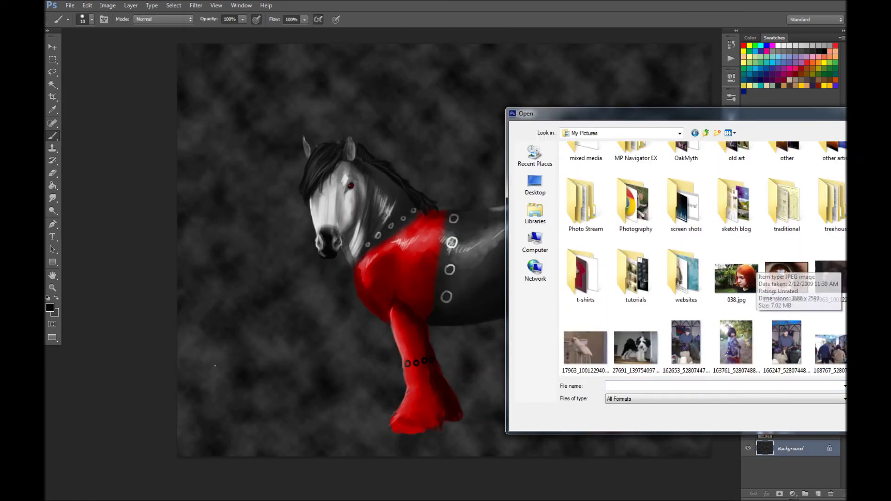
Step: Open the texture, fit it to the canvas, desaturate it, and add a new empty layer
key("Escape")
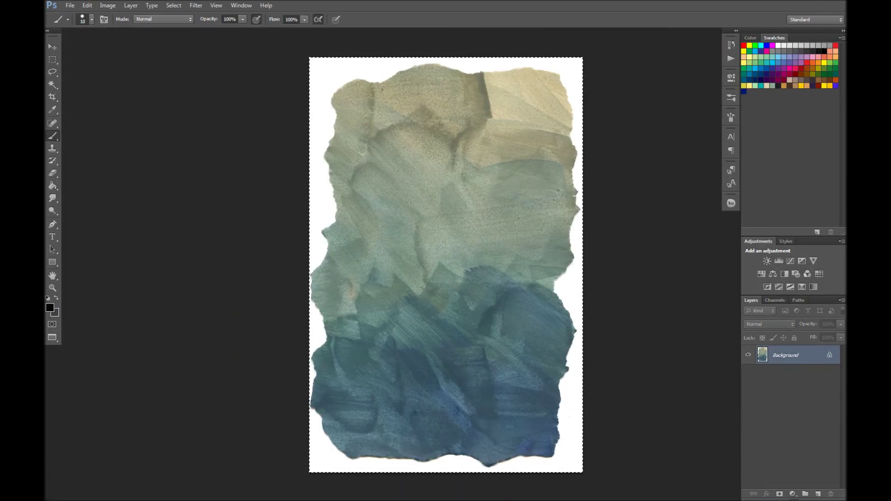
key("Return")
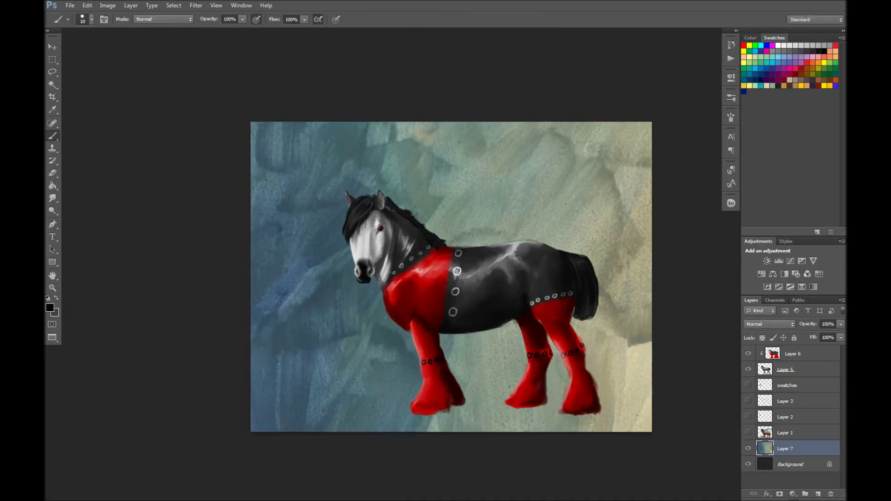
key("ctrl+shift+u")
key("ctrl+shift+alt+n")
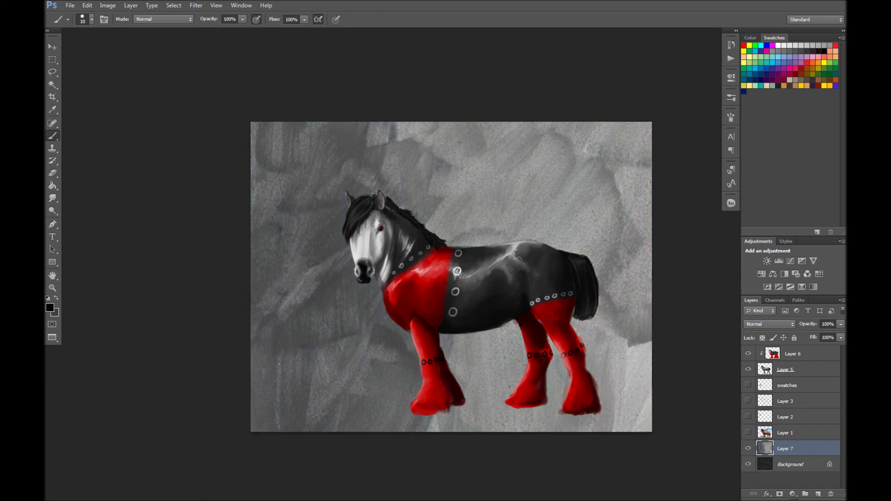
key("alt+t")
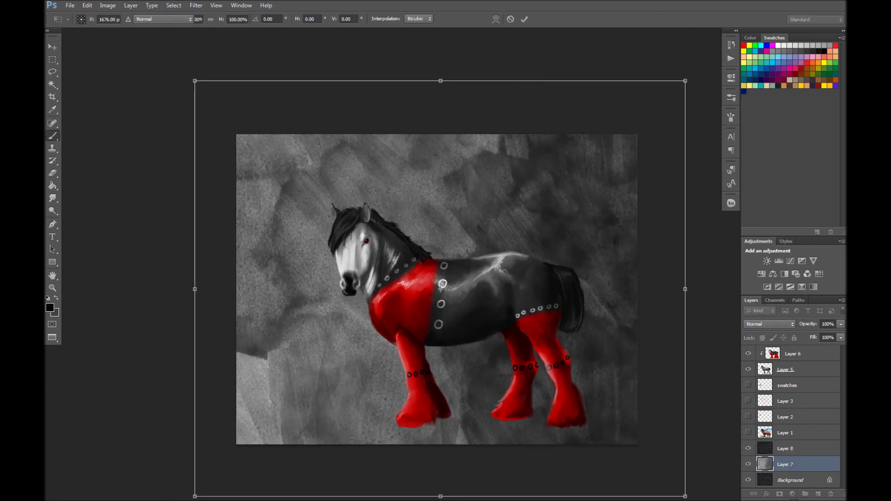
Step: Apply Levels (36/2.48) to the grey texture and darken it with Hue/Saturation
key("ctrl+l")
left_click_drag(593, 162, 630, 162)
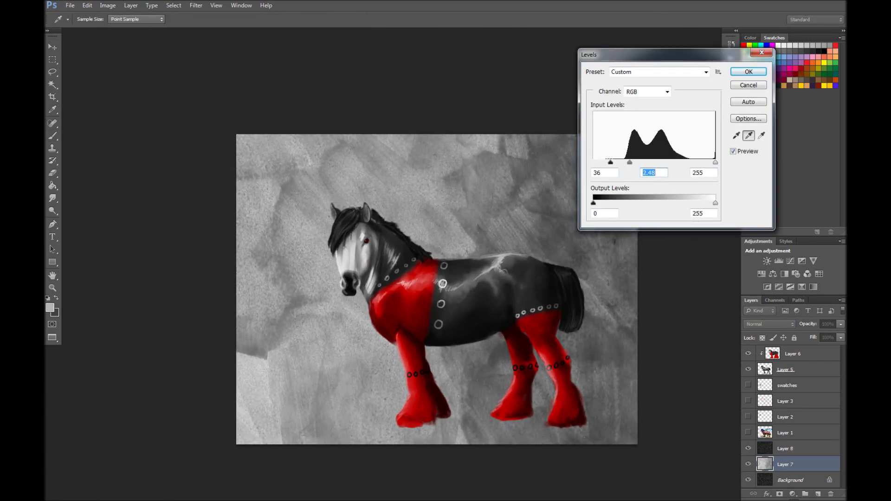
key("Return")
key("b")
key("alt+[")
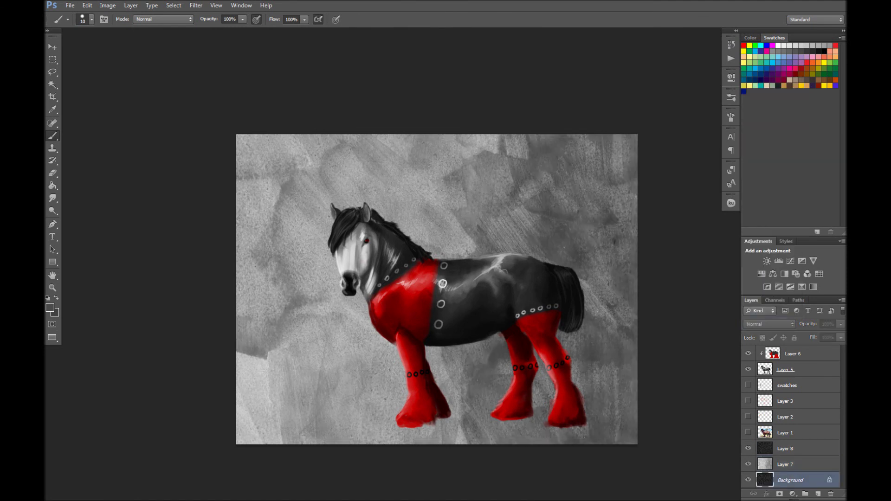
key("ctrl+u")
key("Escape")
Step: Set the new layer to Color blending, render red clouds, and set Hue/Saturation lightness -65
key("ctrl+alt+z")
key("ctrl+alt+z")
left_click(749, 308)
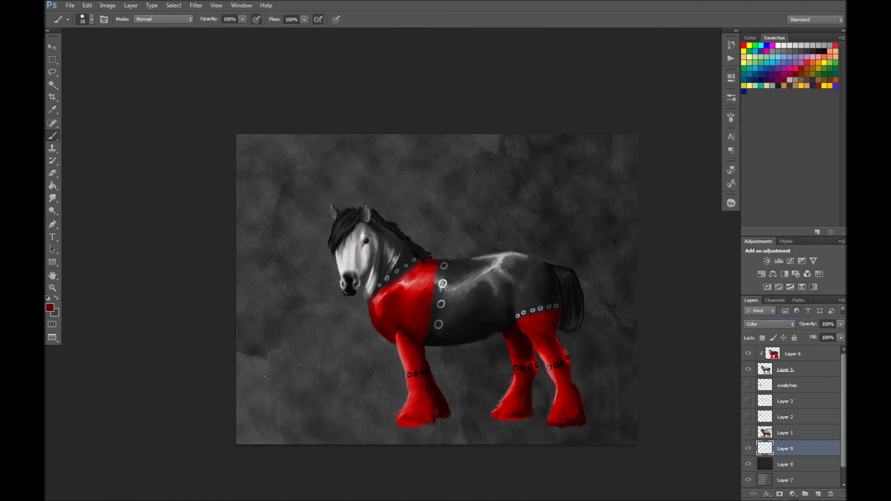
key("ctrl+f")
left_click(196, 5)
key("Escape")
key("ctrl+u")
type("-65")
left_click(49, 307)
Step: Cut a feathered ellipse from a dark-filled layer as a vignette and set Layer 7 opacity to 88%
left_click(533, 129)
key("alt+BackSpace")
left_click_drag(237, 135, 641, 443)
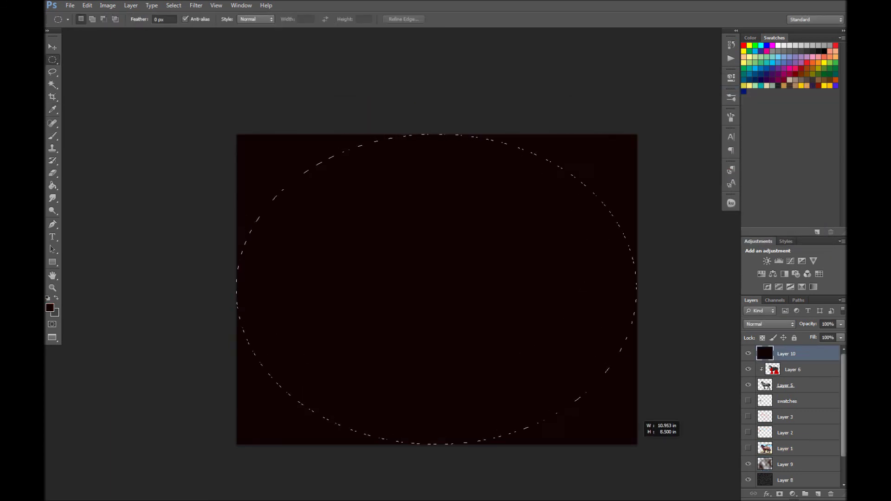
key("Delete")
key("ctrl+d")
left_click(769, 324)
scroll(789, 418, "down", 2)
left_click(790, 465)
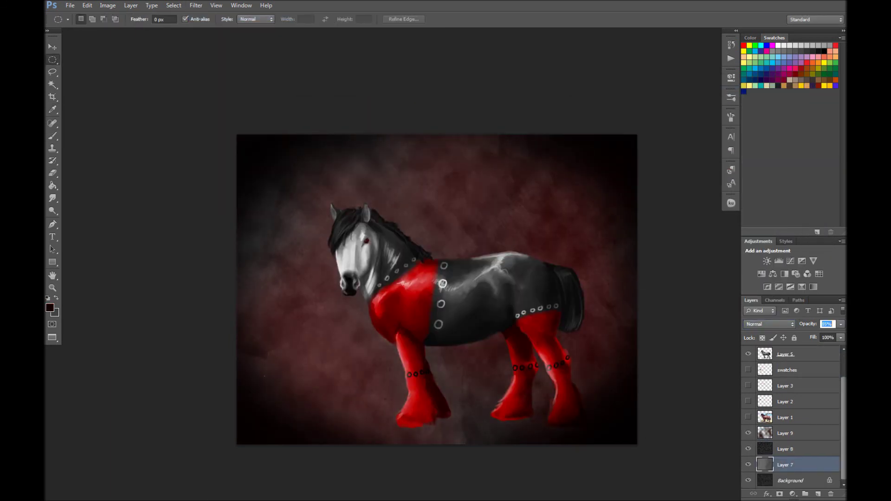